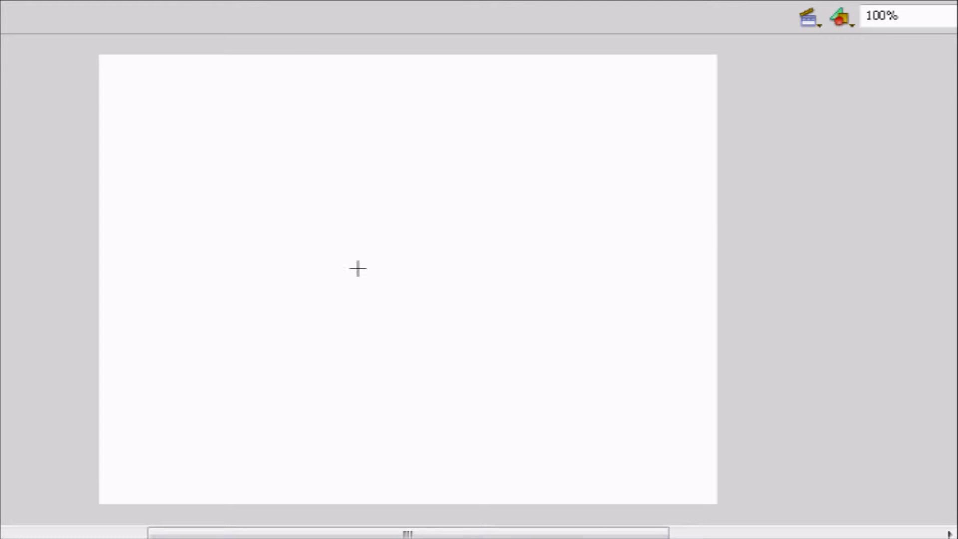
Select the black rectangle and convert it with F8 into a Button symbol named Symbol 1.
left_click_drag(247, 182, 429, 315)
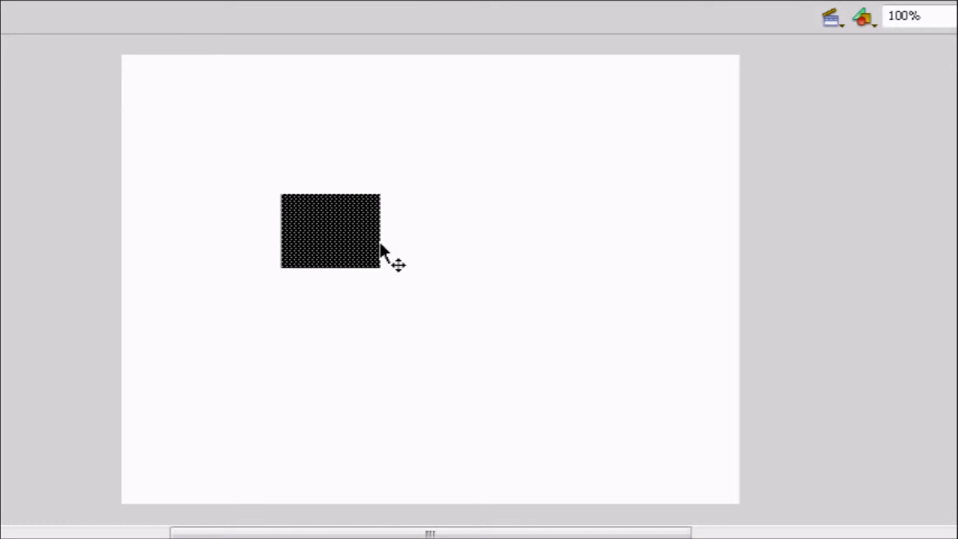
key("F8")
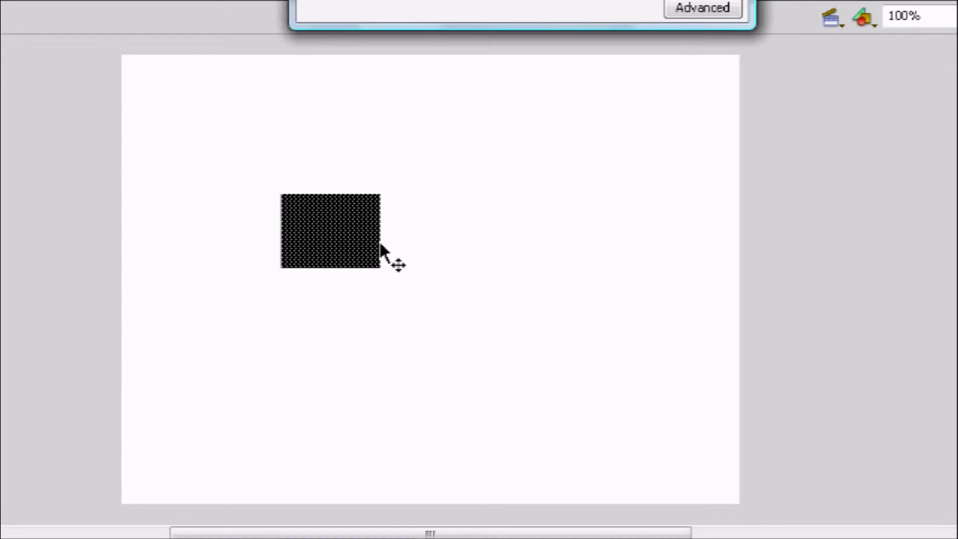
left_click(440, 167)
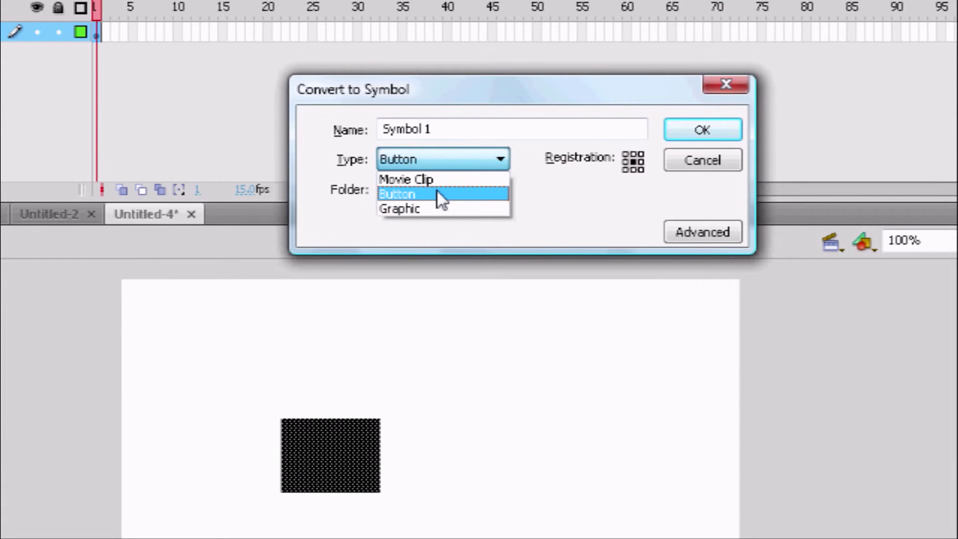
left_click(437, 192)
key("shift+Tab")
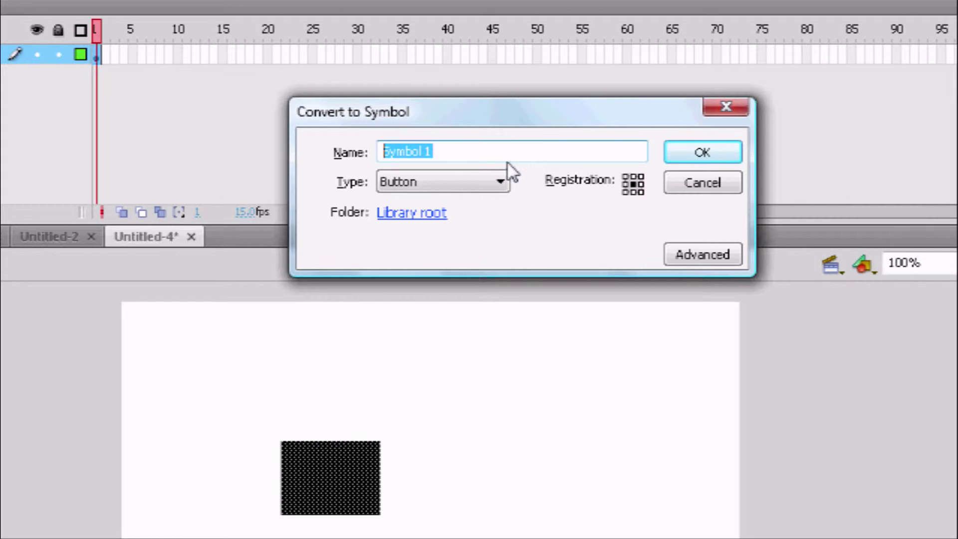
left_click(679, 161)
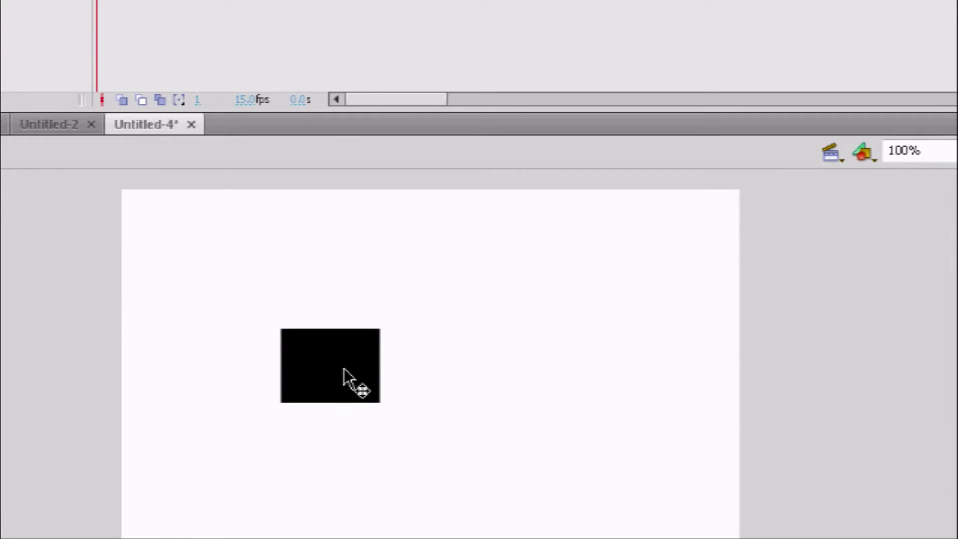
Select the new button symbol and open its Actions panel with F9.
left_click(345, 374)
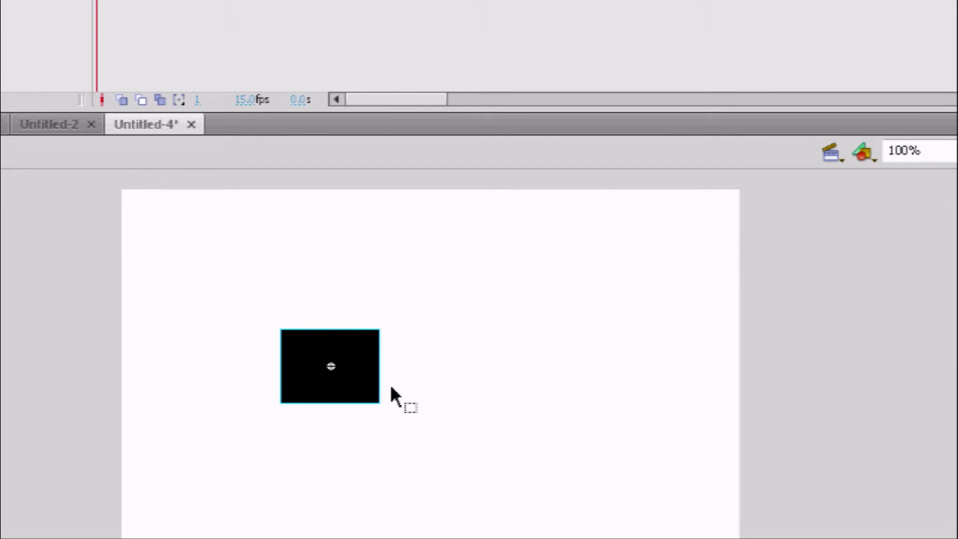
key("F9")
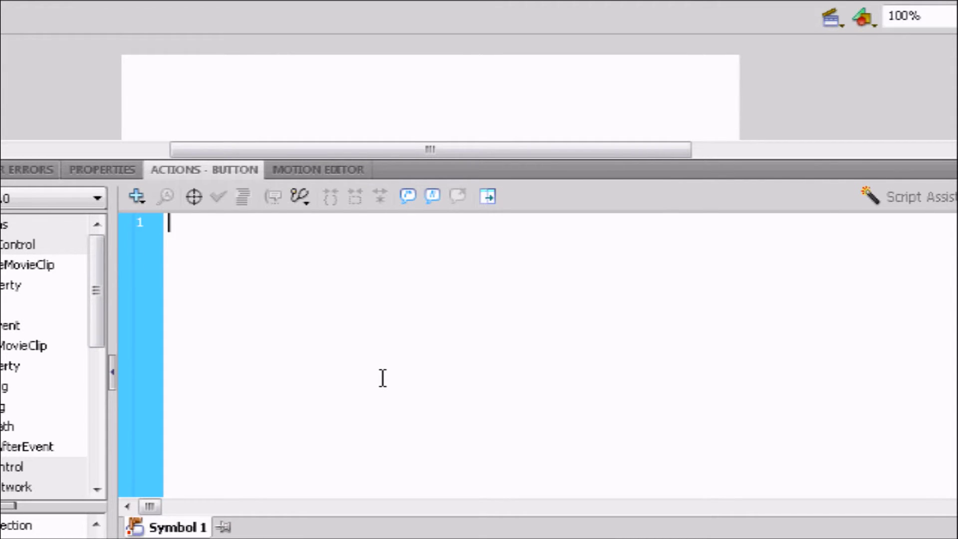
type("on")
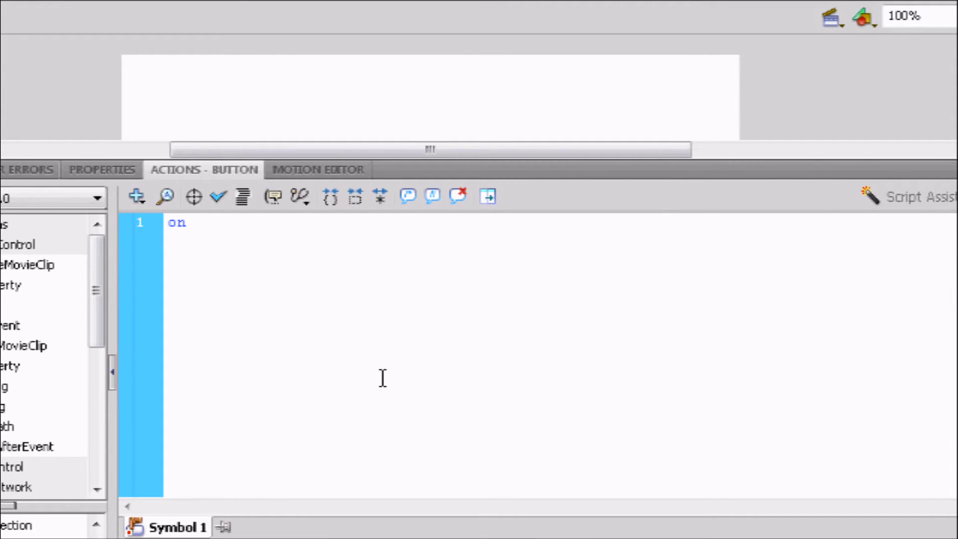
type("(pre")
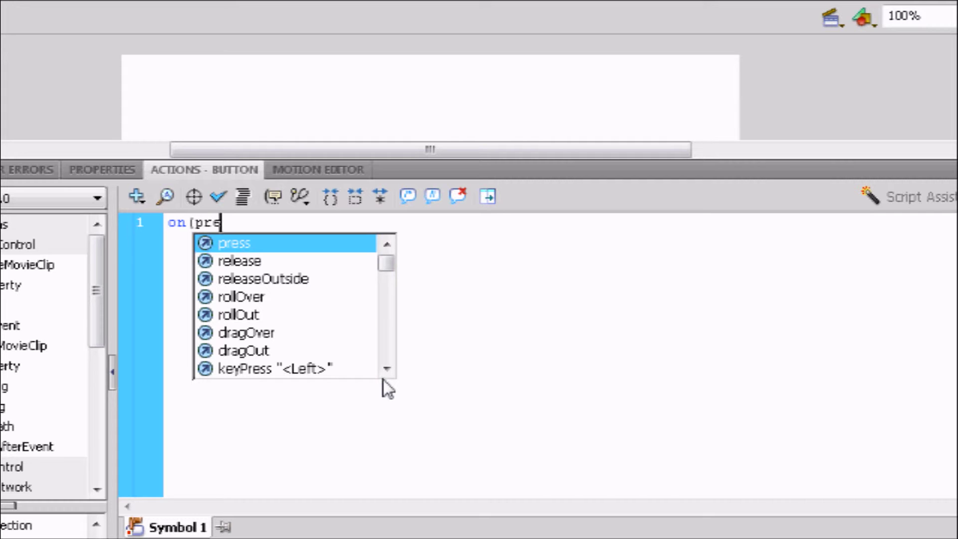
type("ss")
type(")")
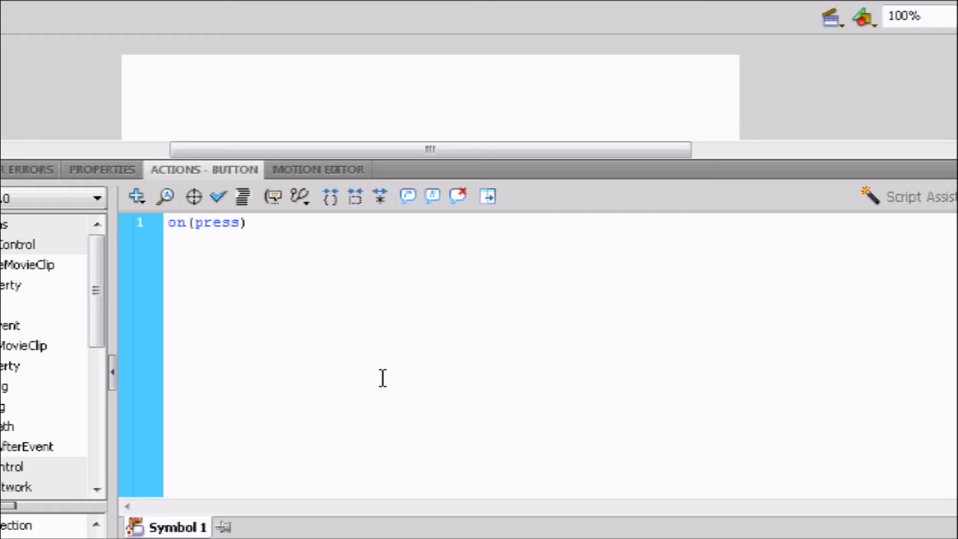
type(" {c")
type("etURL")
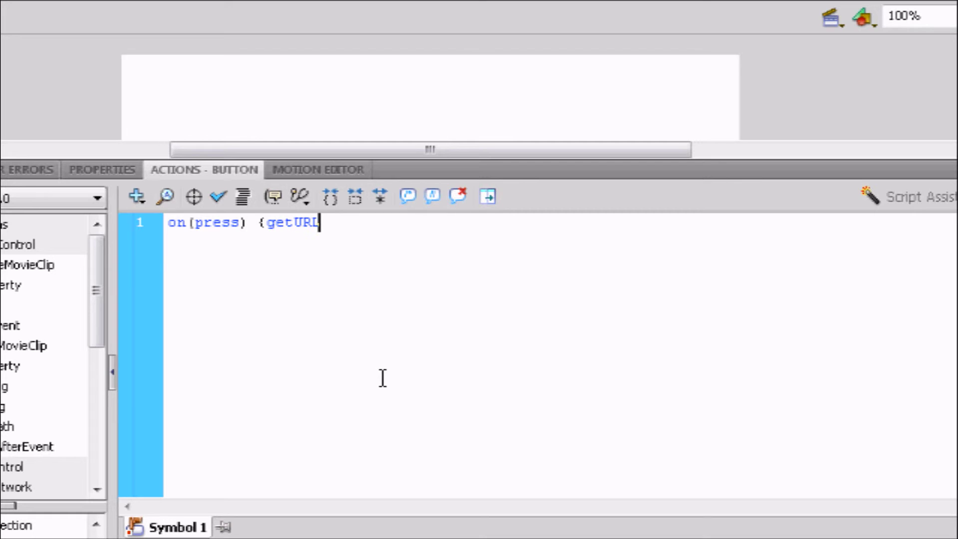
type("(")
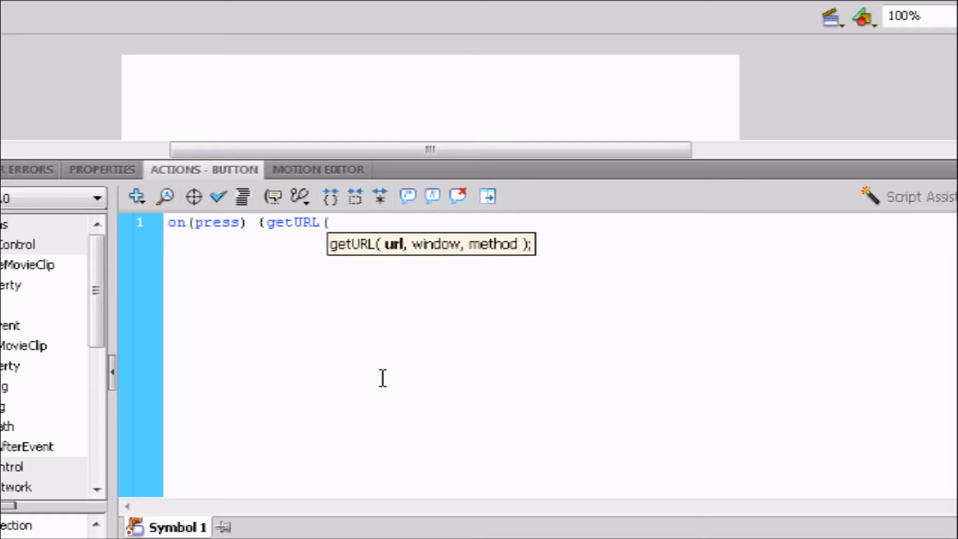
type("\"http")
type("://")
type("www.")
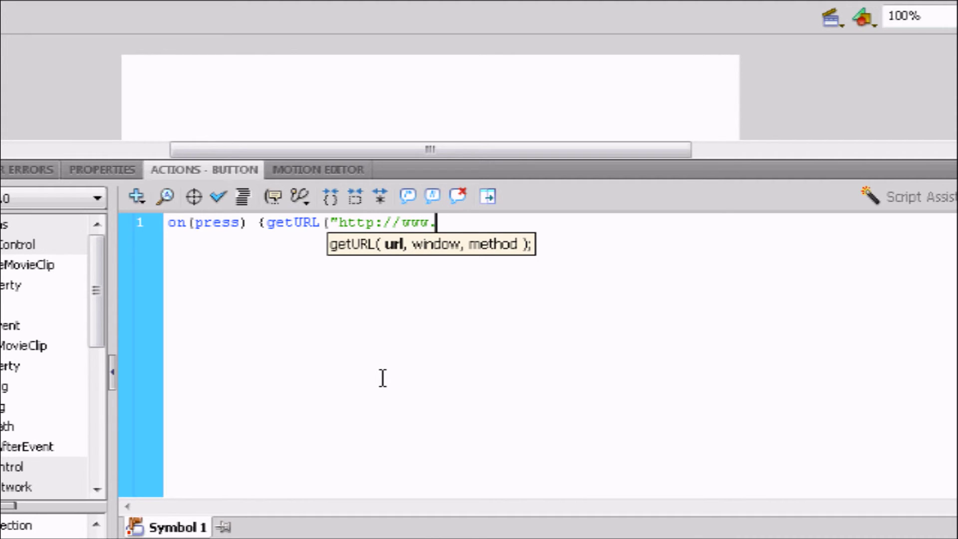
type("google.com\"")
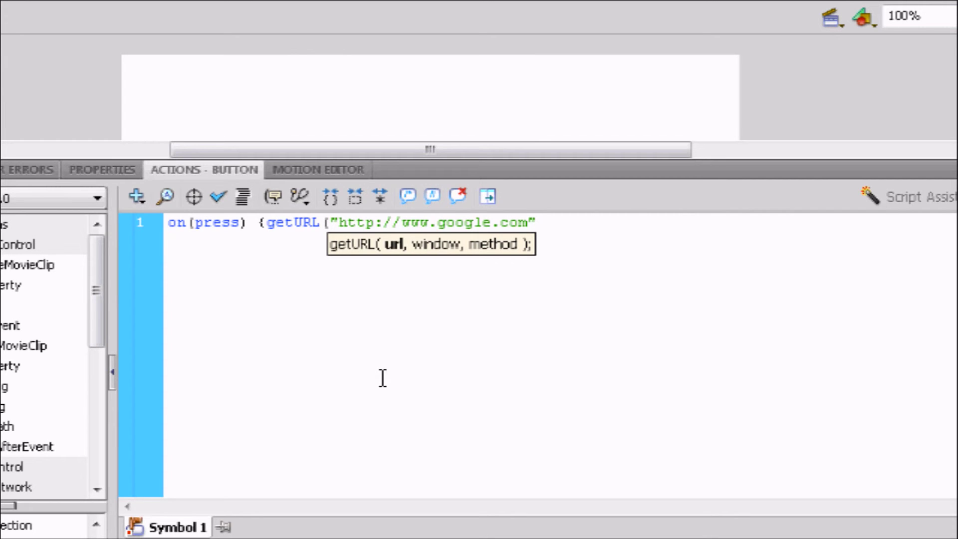
type(")")
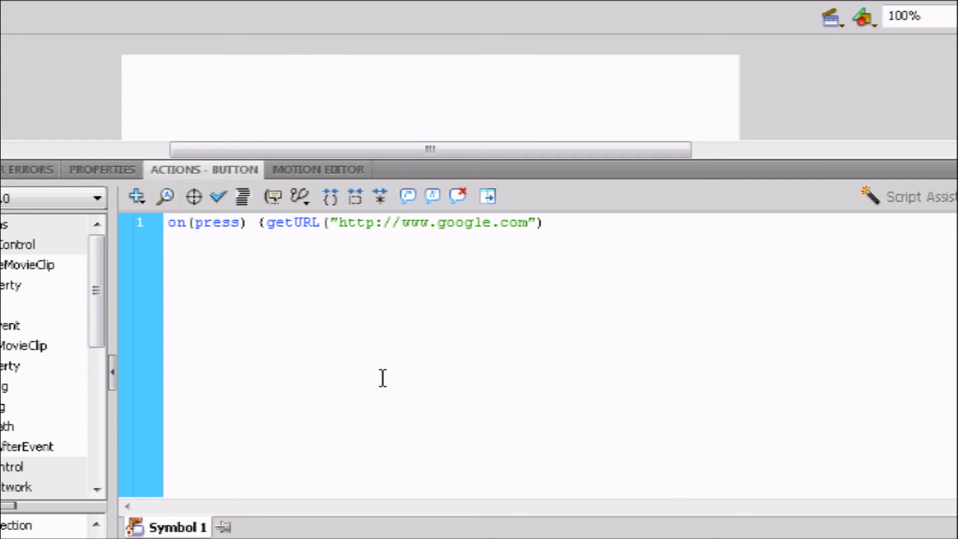
type(";")
type("}")
Run Check Syntax on the button script and dismiss the no-errors message.
left_click(243, 198)
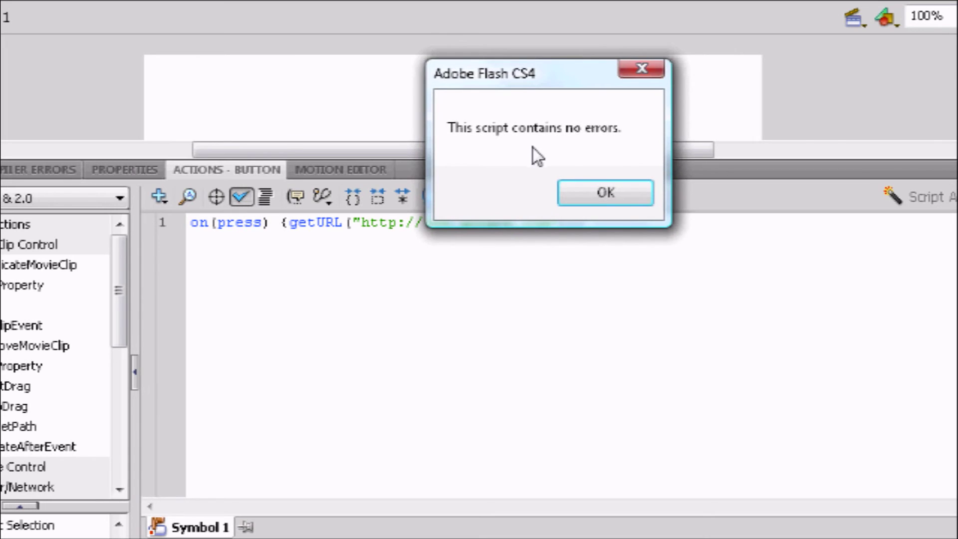
left_click(590, 189)
mouse_move(574, 169)
left_mouse_down()
mouse_move(573, 182)
mouse_move(592, 147)
left_mouse_up()
Test the movie, click the black button to open Google's homepage, then return to Flash.
key("ctrl+Return")
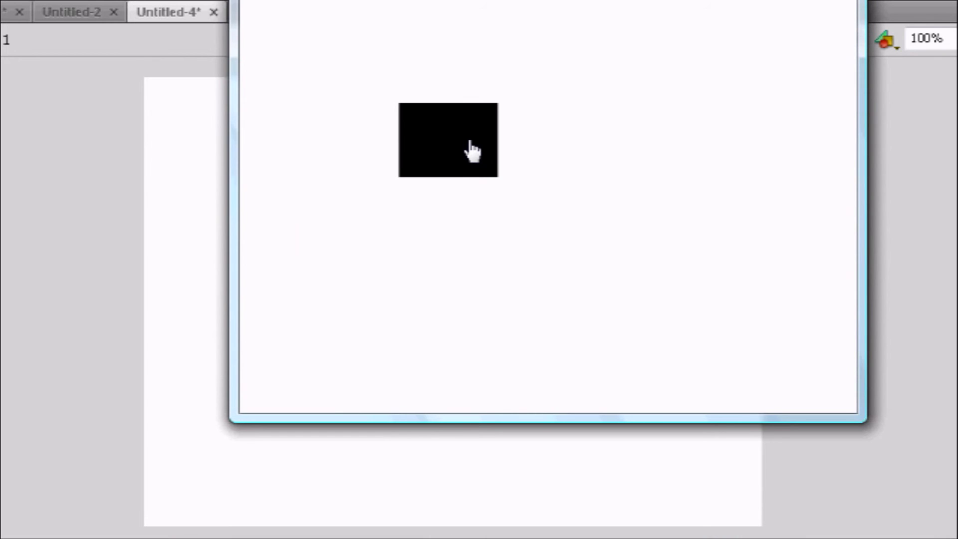
left_click(472, 142)
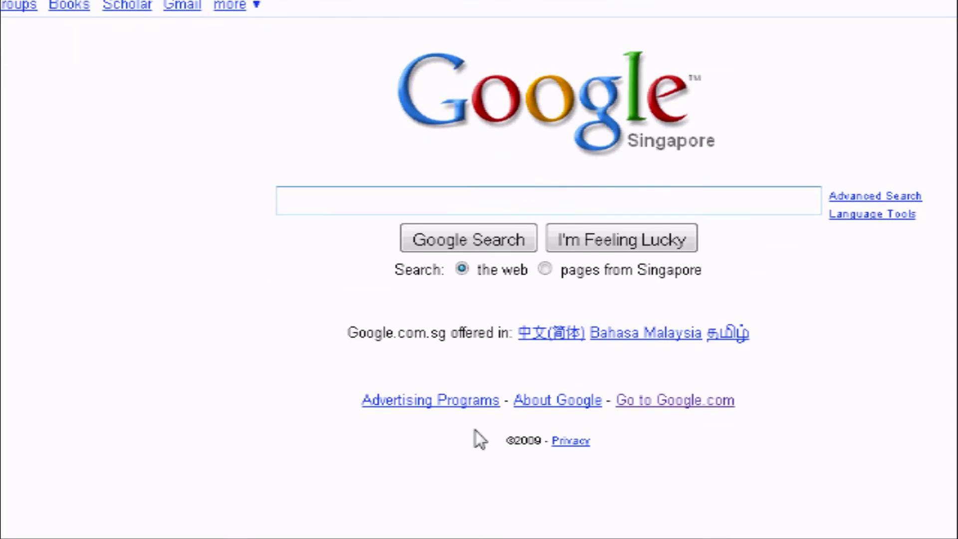
left_click(411, 522)
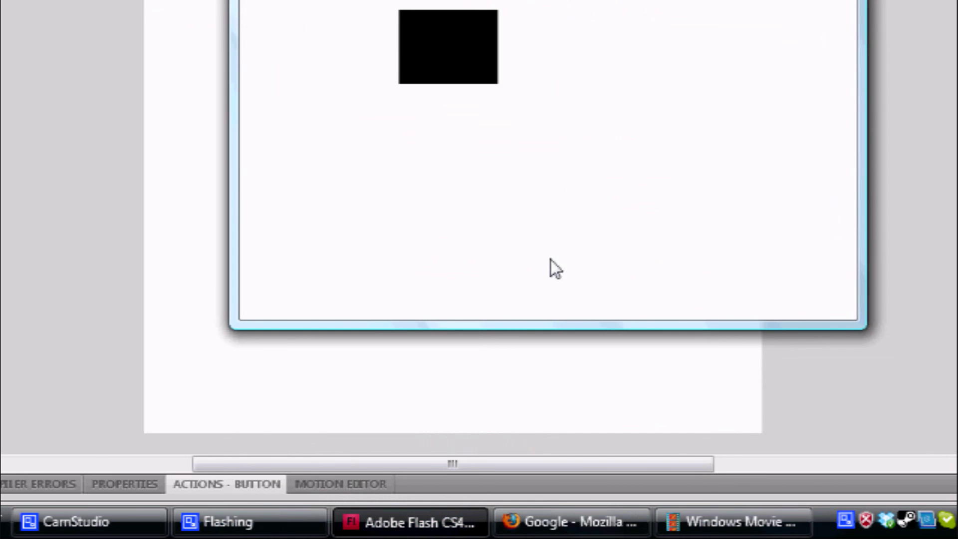